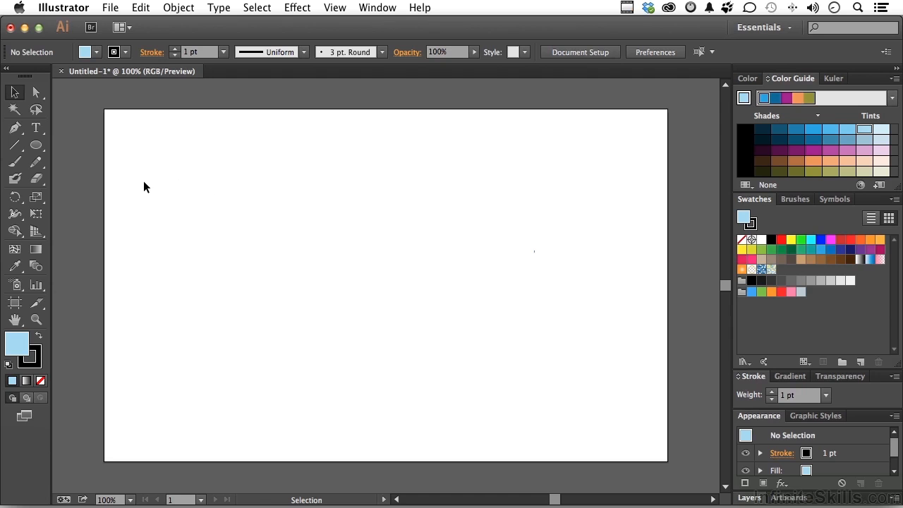
Draw a wide, flat ellipse outward from its centre in the middle of the artboard.
click(35, 145)
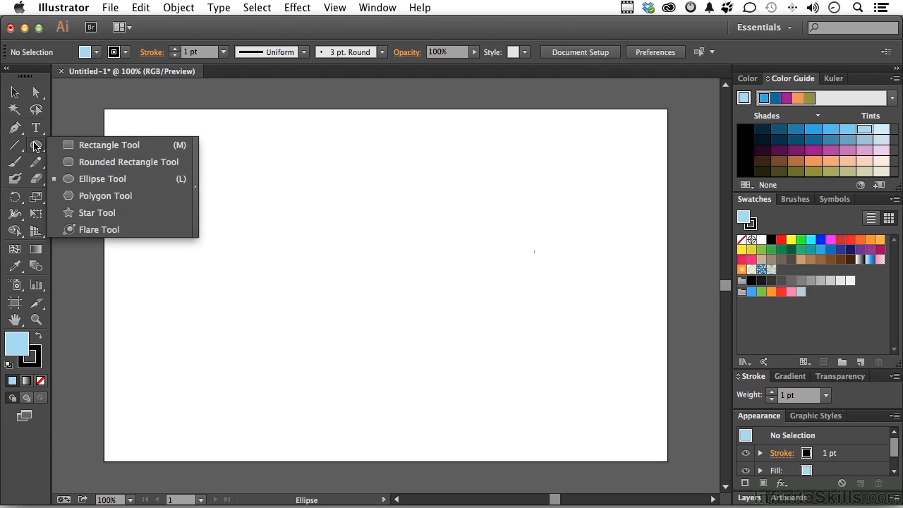
click(98, 177)
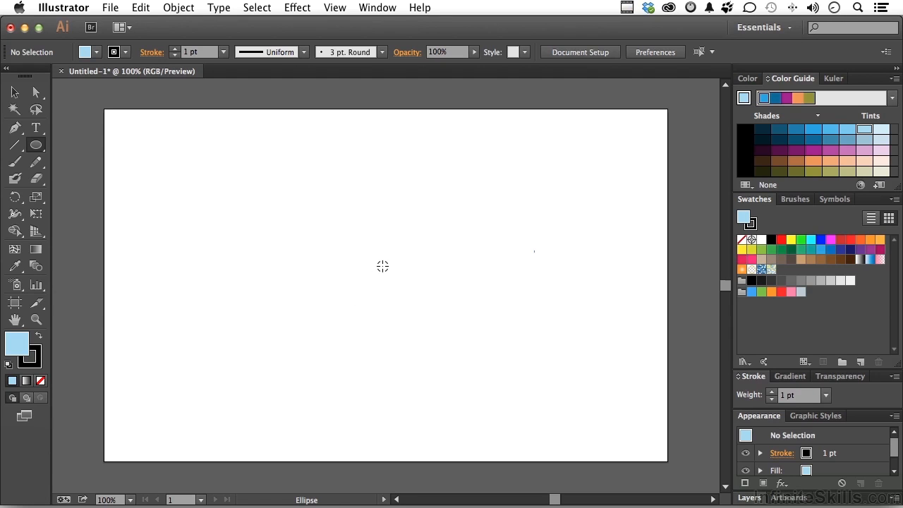
drag(381, 266, 518, 318)
key(shift)
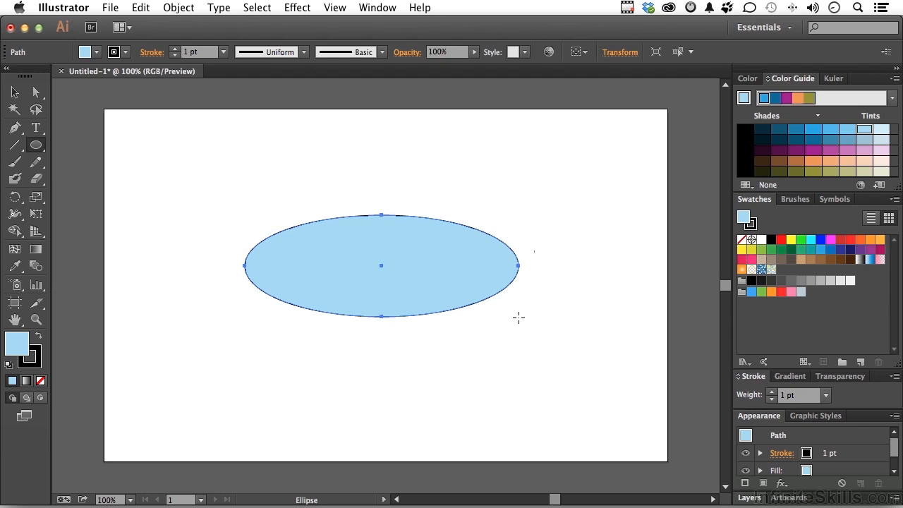
Move the ellipse's top anchor point straight up to Y 70 px and its bottom anchor point up to Y 159 px.
click(37, 93)
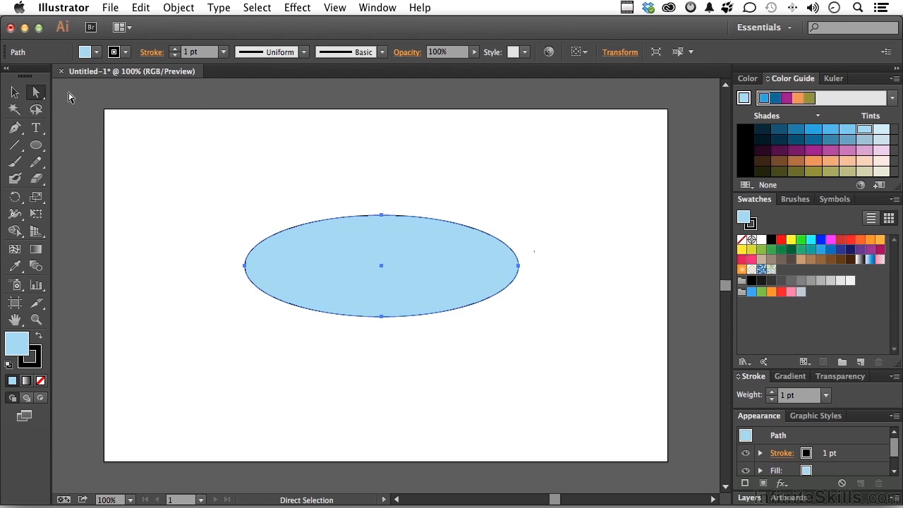
click(385, 202)
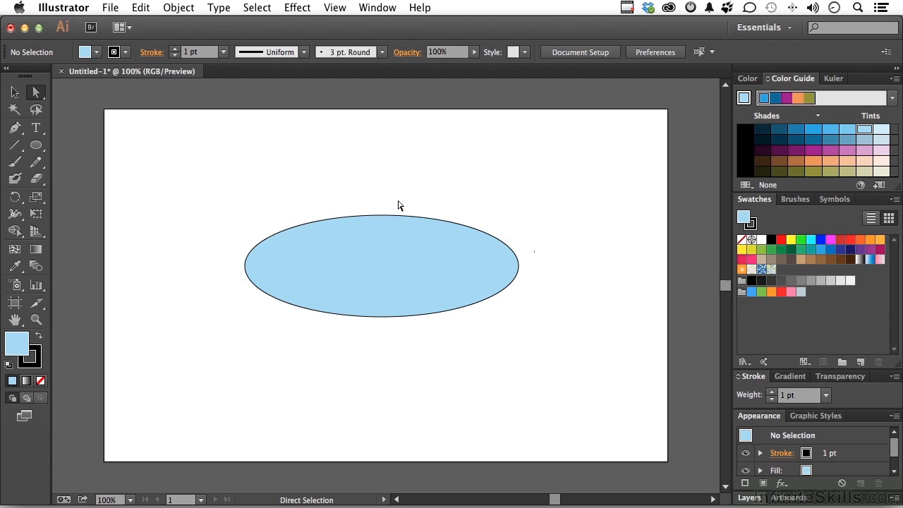
drag(348, 173, 422, 240)
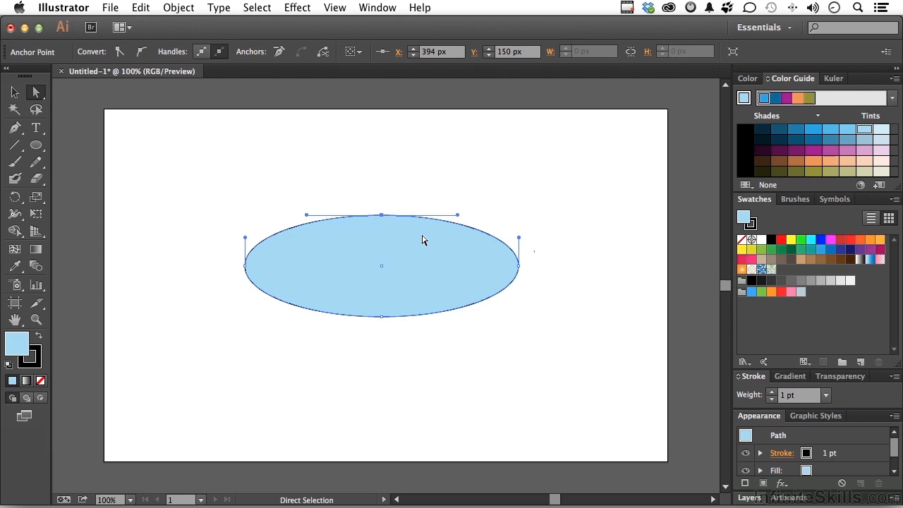
key(shift+Up)
key(shift+Up)
key(shift+Up)
key(shift+Up)
key(shift+Down)
key(shift+Down)
key(shift+Down)
drag(381, 208, 383, 160)
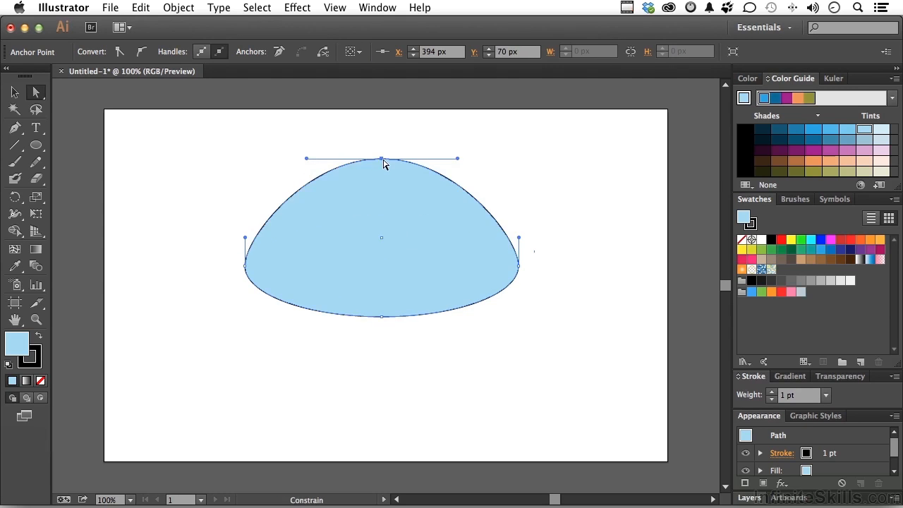
click(383, 317)
drag(383, 318, 385, 226)
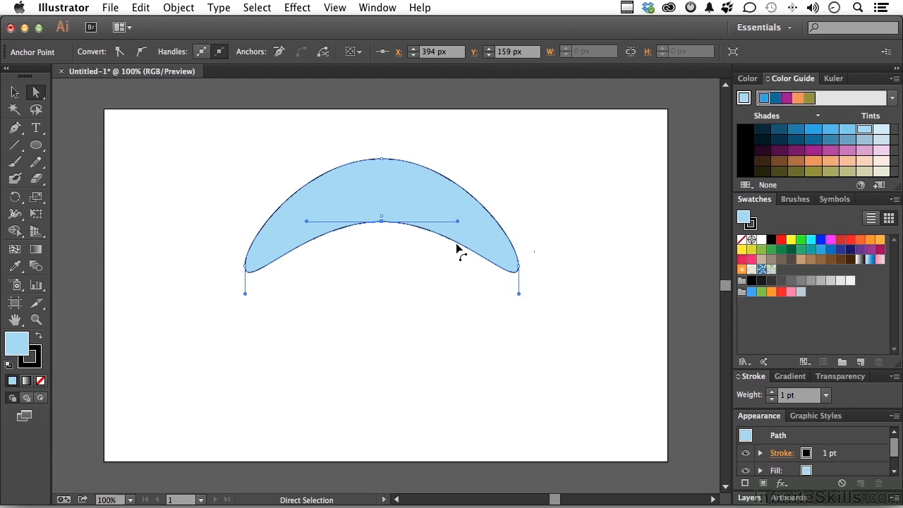
Try bending the crescent's lower-right curve segment downward, and undo the reshaping.
drag(458, 247, 455, 248)
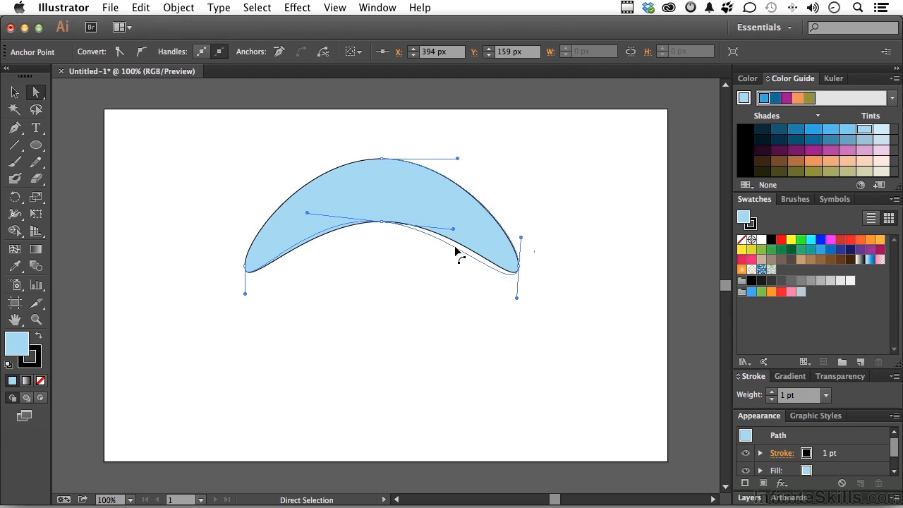
mouse_move(456, 250)
mouse_down()
mouse_move(438, 253)
mouse_move(439, 276)
mouse_move(460, 226)
mouse_move(466, 272)
mouse_move(452, 257)
mouse_up()
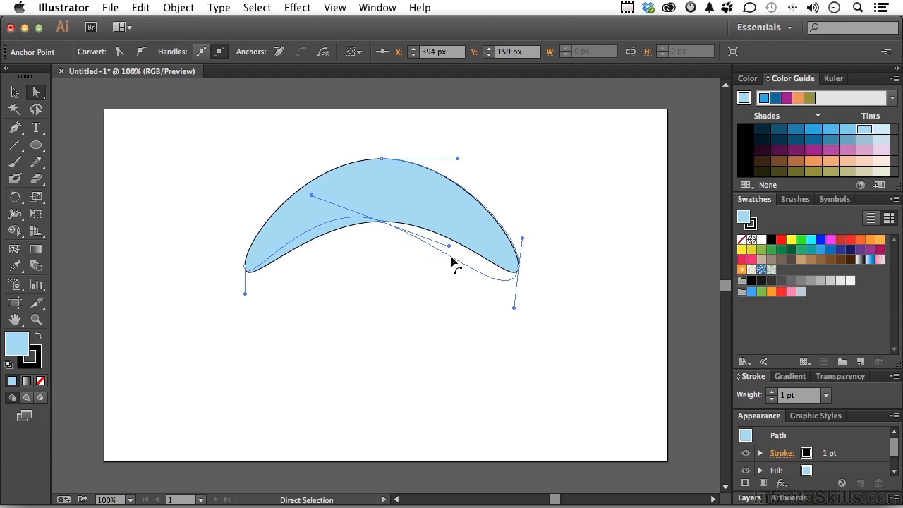
drag(451, 258, 446, 259)
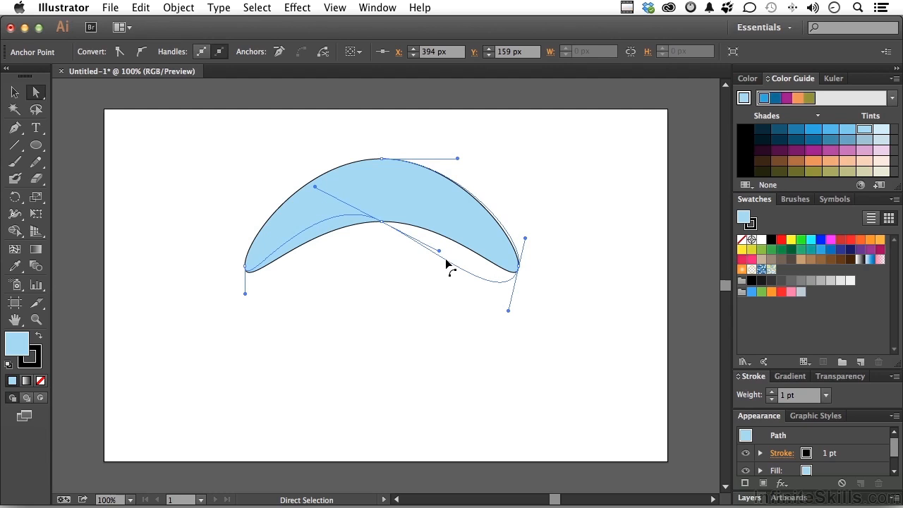
drag(446, 263, 446, 262)
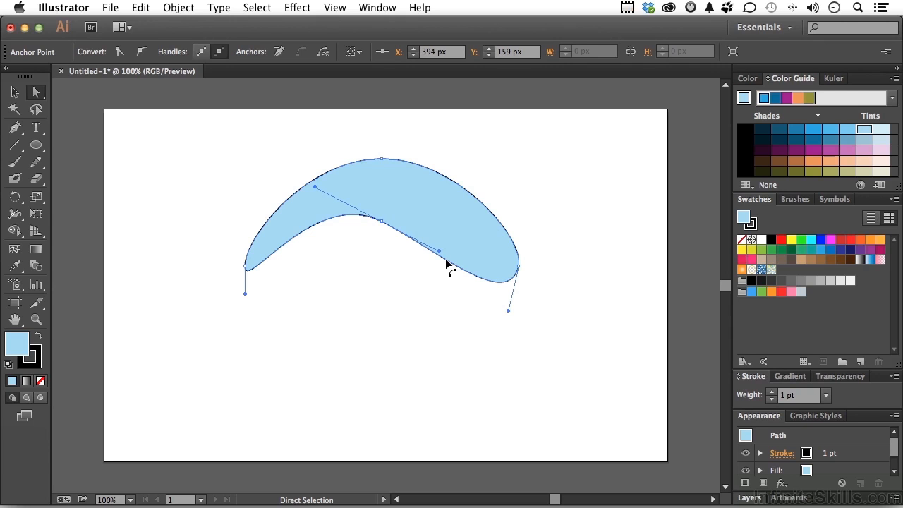
key(super+z)
key(super+z)
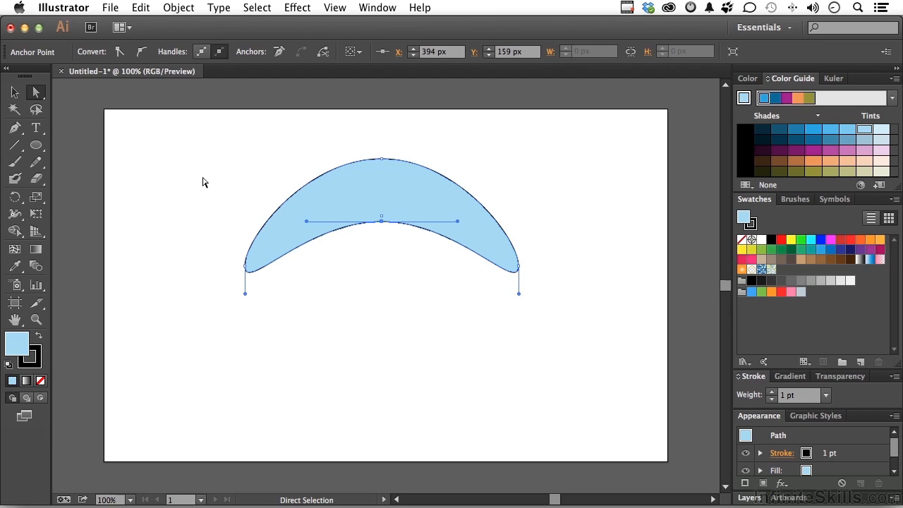
Delete all artwork and draw a closed triangle with its apex at the top using the Pen tool.
key(super+a)
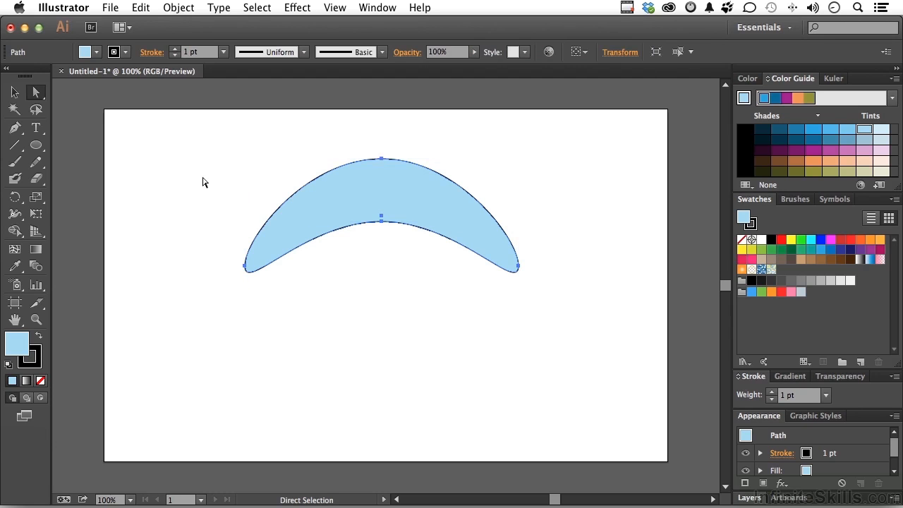
key(Delete)
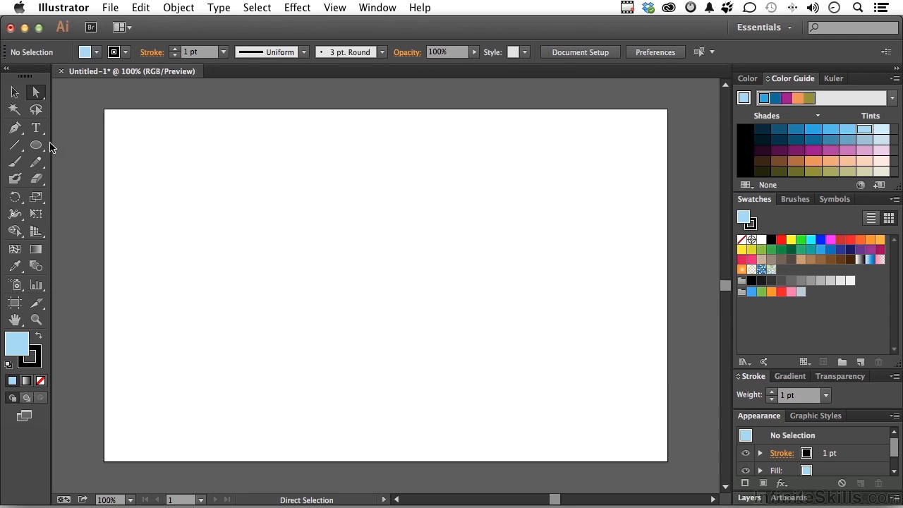
click(16, 133)
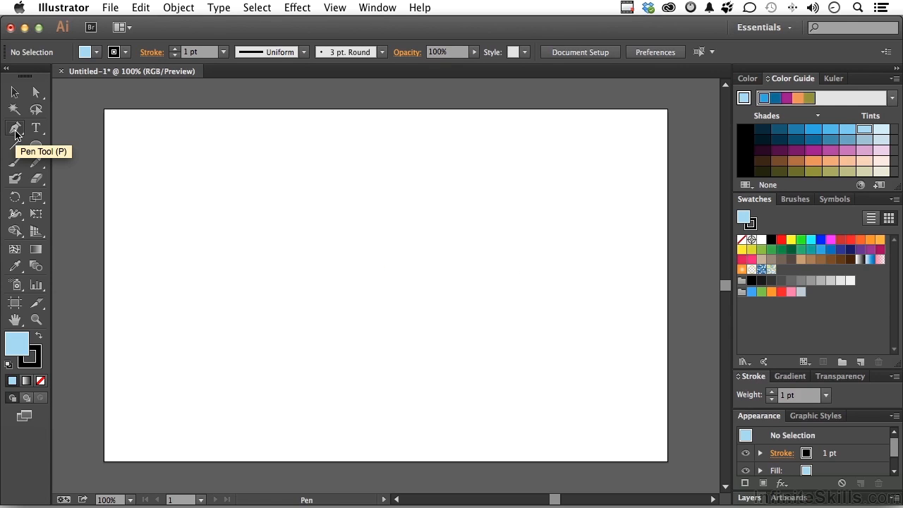
click(376, 152)
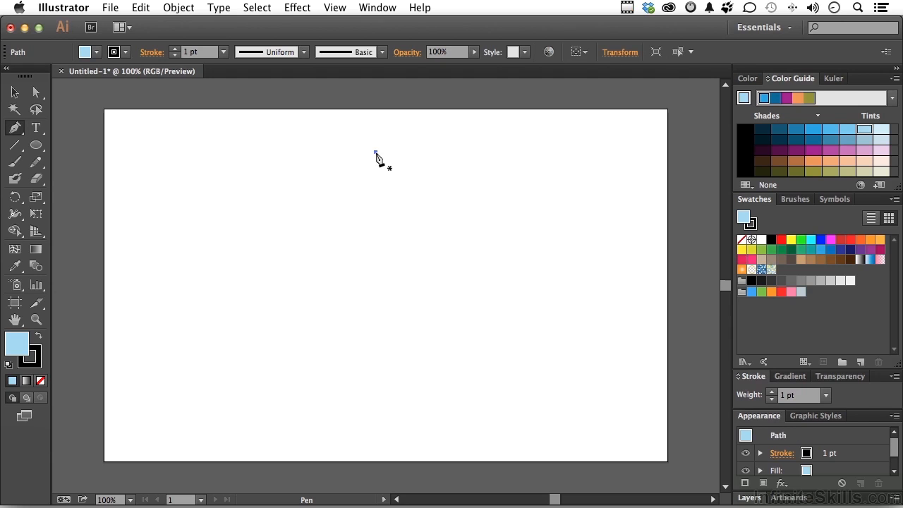
click(256, 300)
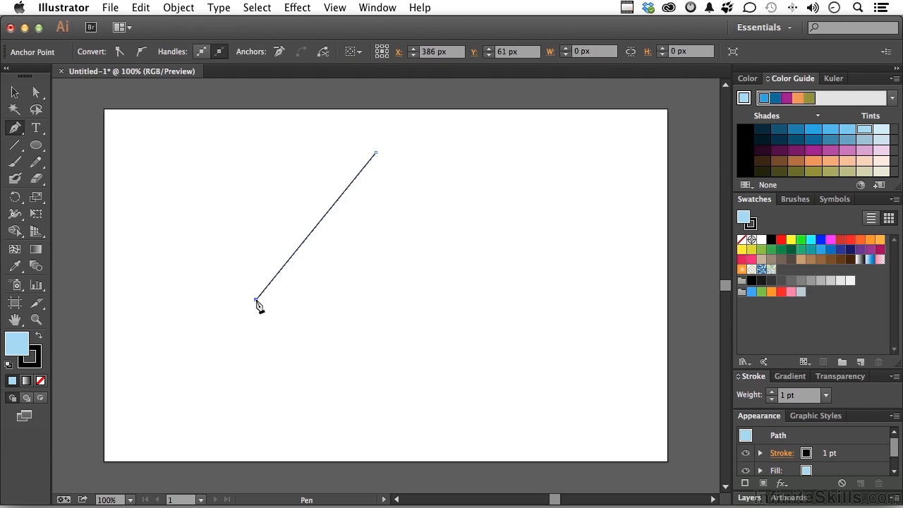
click(518, 299)
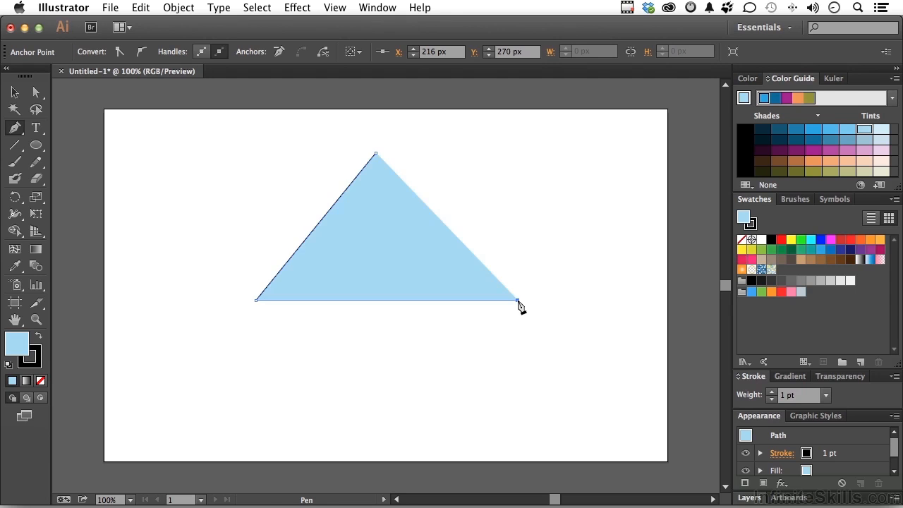
click(376, 154)
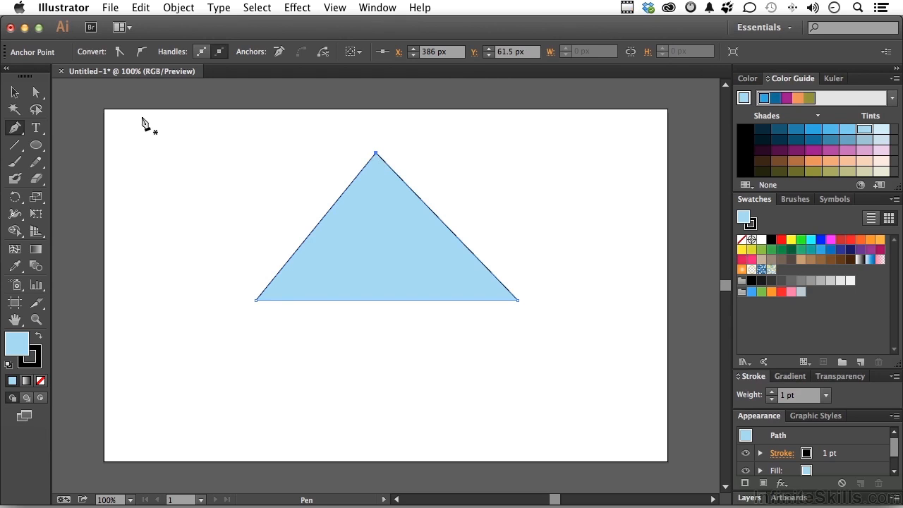
Select only the triangle's top anchor point and nudge it horizontally to X 400 px.
click(36, 93)
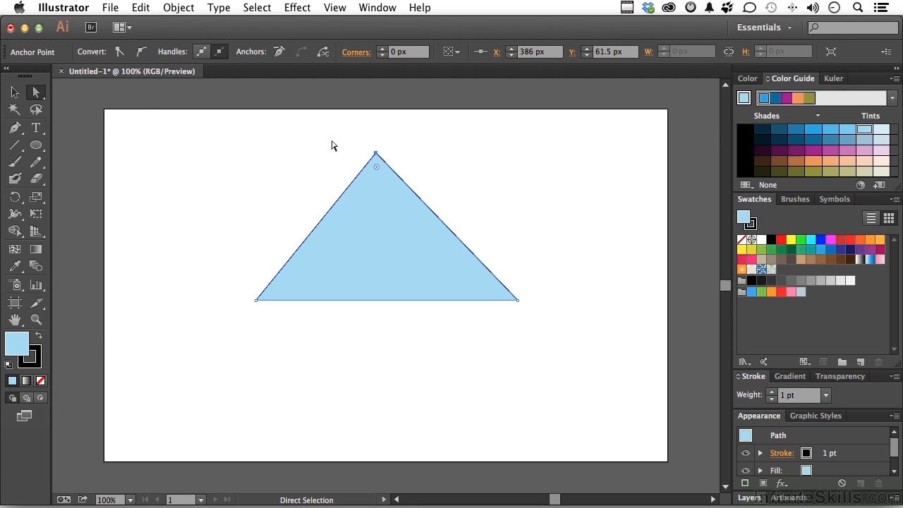
drag(345, 141, 405, 170)
key(Right)
key(Right)
key(Right)
key(Right)
key(Right)
key(Right)
key(Right)
key(Right)
key(Right)
key(Right)
key(Right)
key(Right)
key(Right)
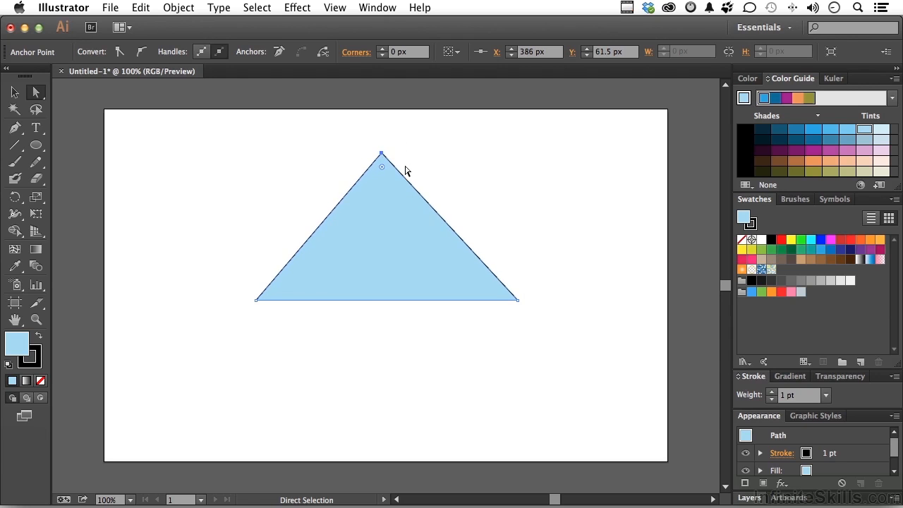
key(Right)
key(Right)
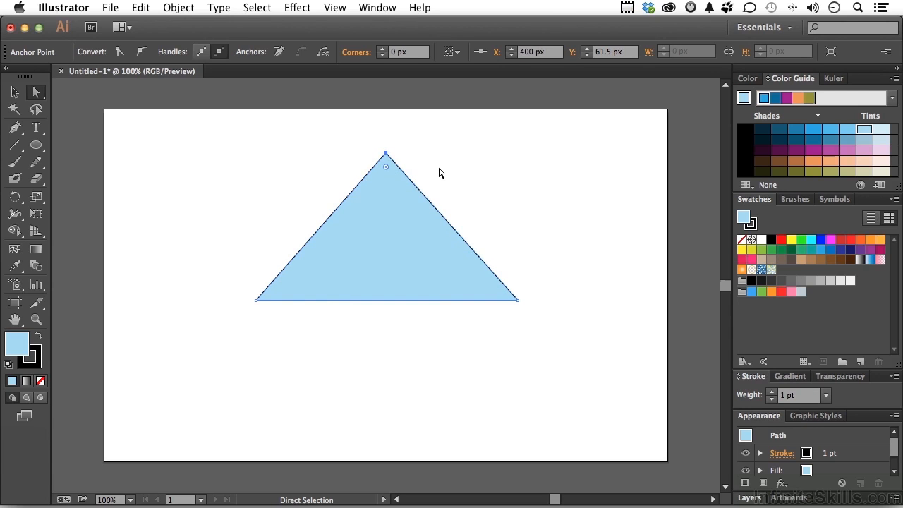
Select the whole triangle and round all its corners to a radius of about 17.6 px.
click(428, 191)
click(364, 244)
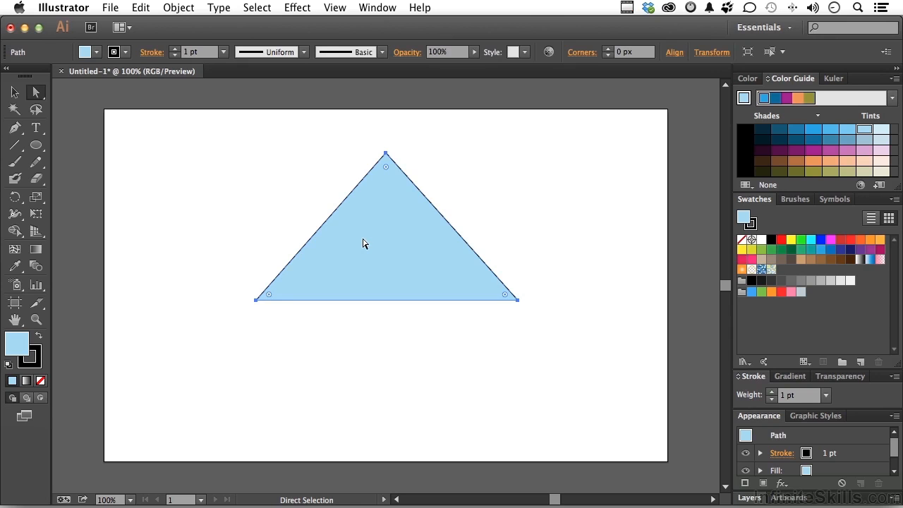
drag(387, 170, 387, 177)
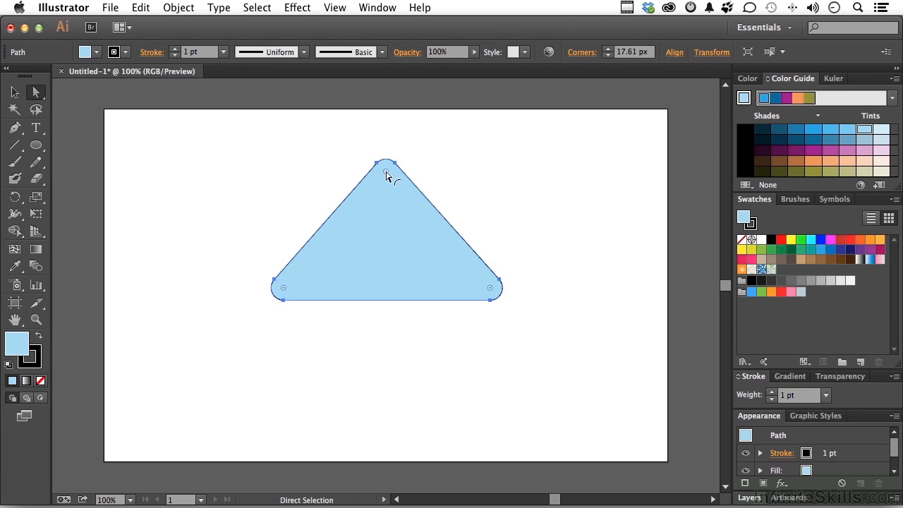
Convert the two smooth anchor points at the triangle's apex to corner points with the Pen tool, and undo the conversions.
click(10, 132)
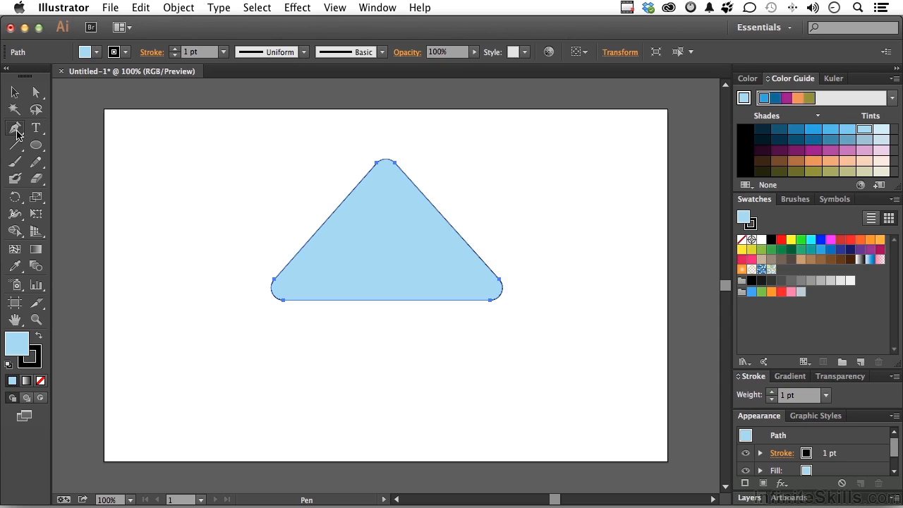
click(17, 134)
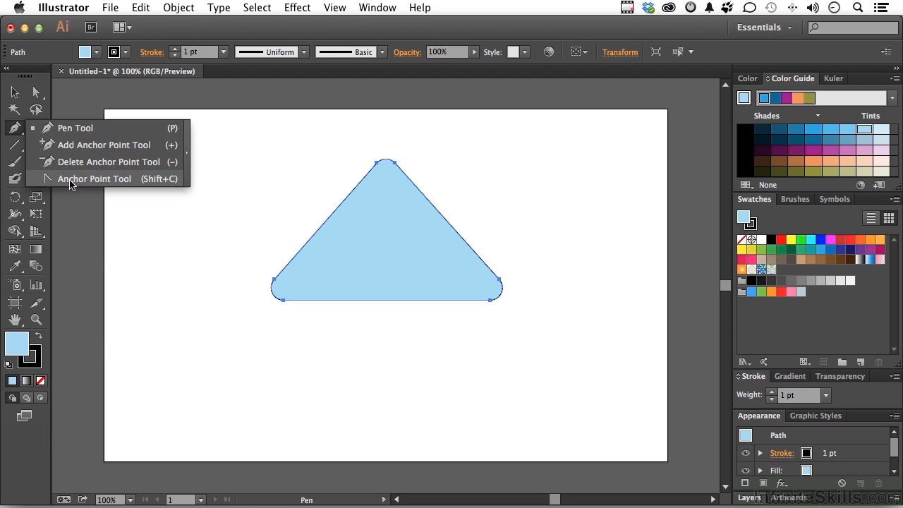
click(67, 129)
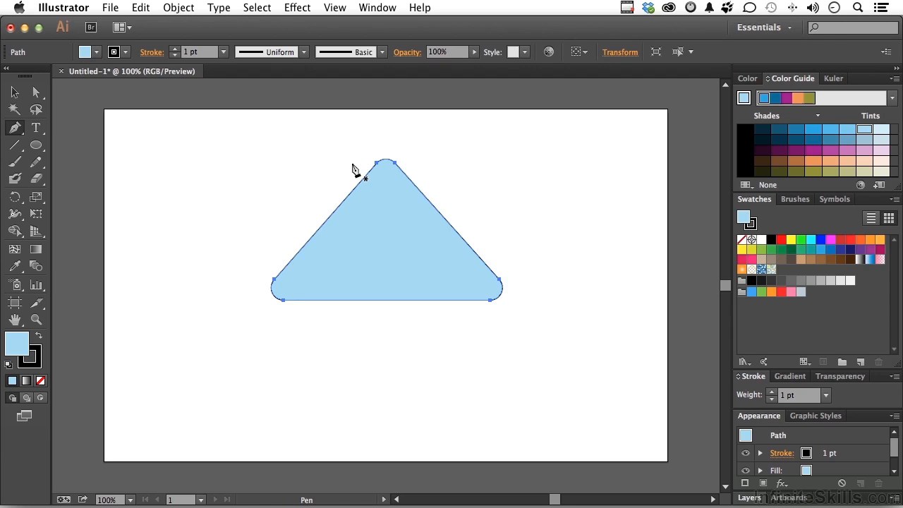
key(alt)
click(377, 164)
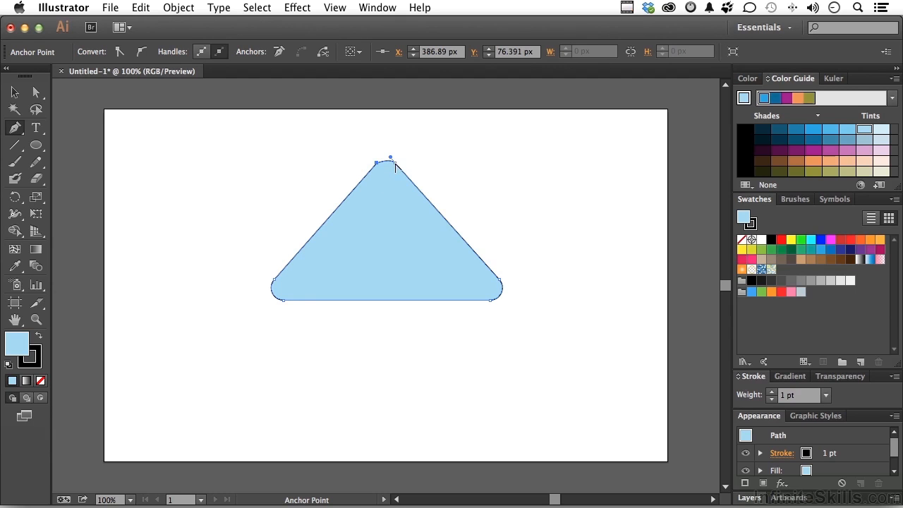
alt+click(395, 165)
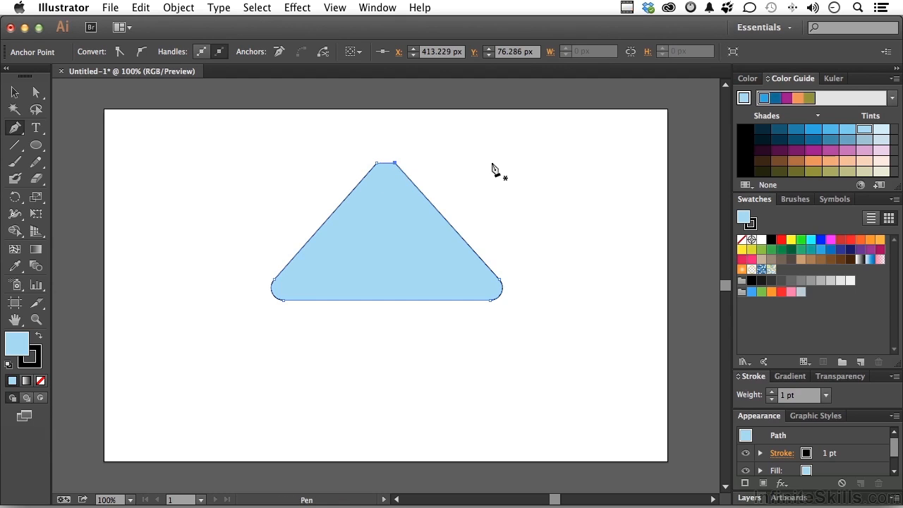
key(super+z)
key(super+z)
Bend the triangle's right side slightly inward by its segment, and undo the change.
key(alt)
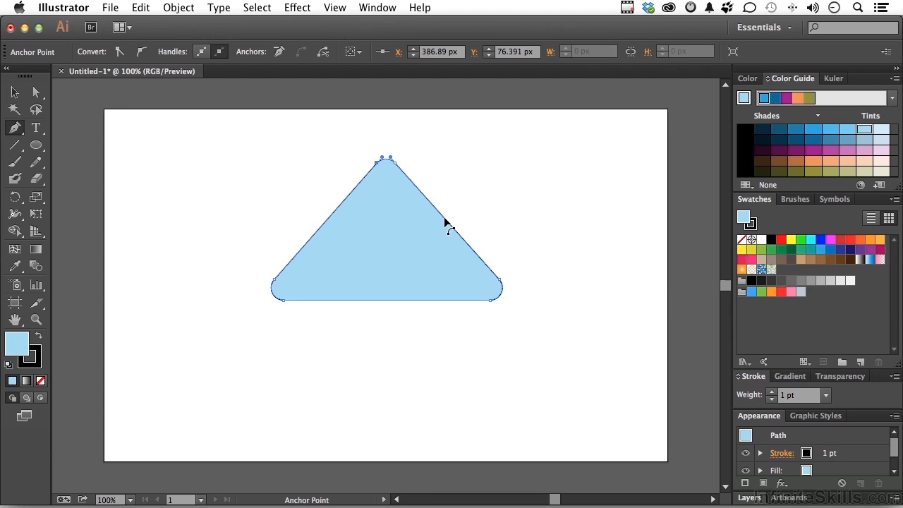
drag(444, 219, 437, 223)
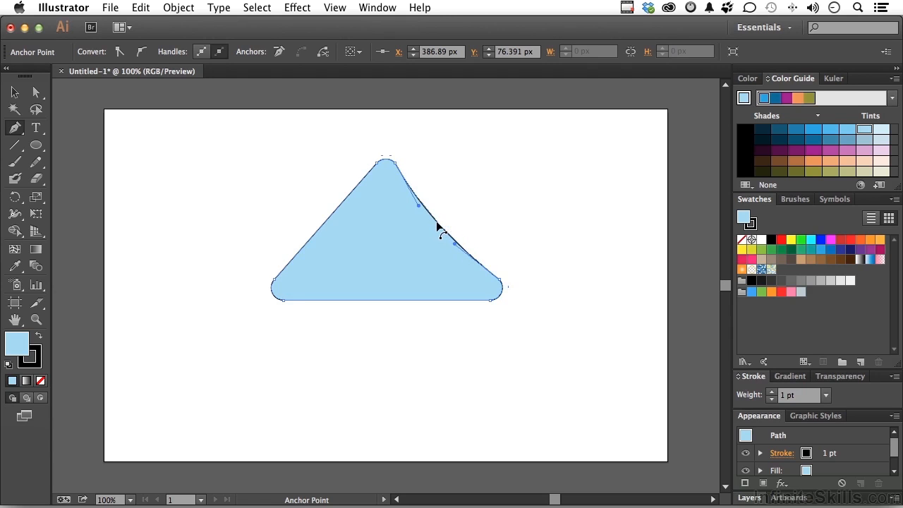
key(super+z)
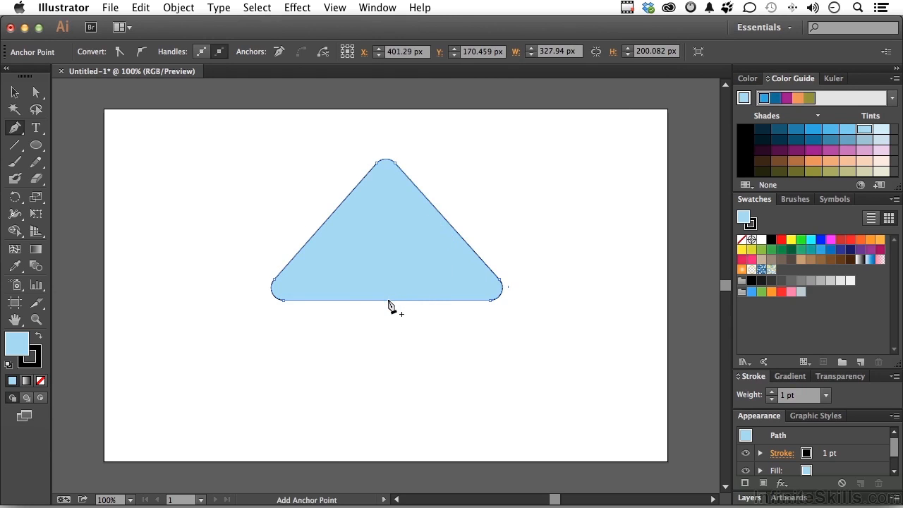
Bend the triangle's straight bottom edge upward into a symmetrical arch and activate the Anchor Point tool.
key(alt)
drag(386, 300, 385, 241)
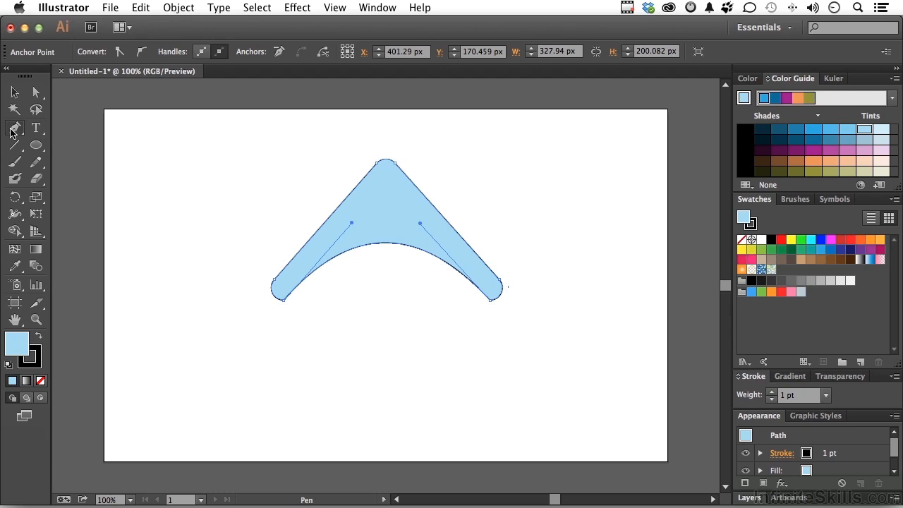
drag(12, 132, 88, 183)
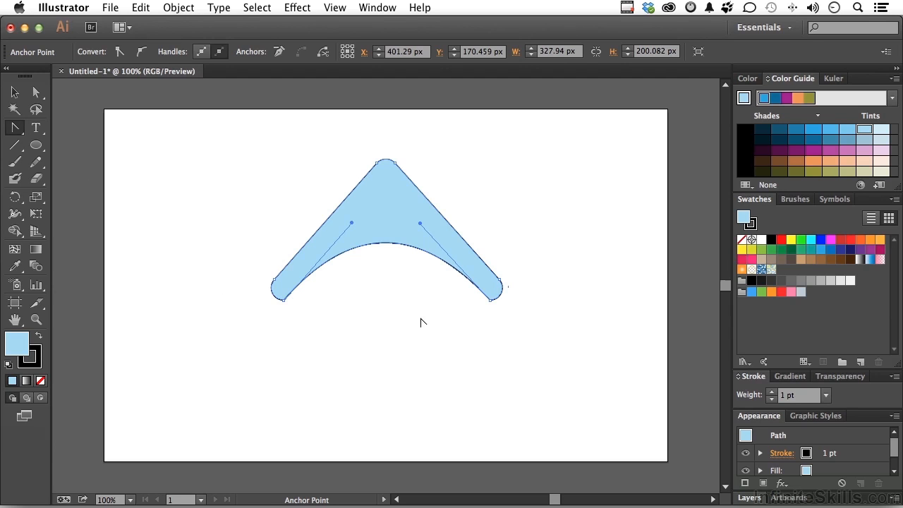
Convert the two smooth anchor points at the triangle's rounded lower-right corner to corner points, and undo both conversions.
click(491, 301)
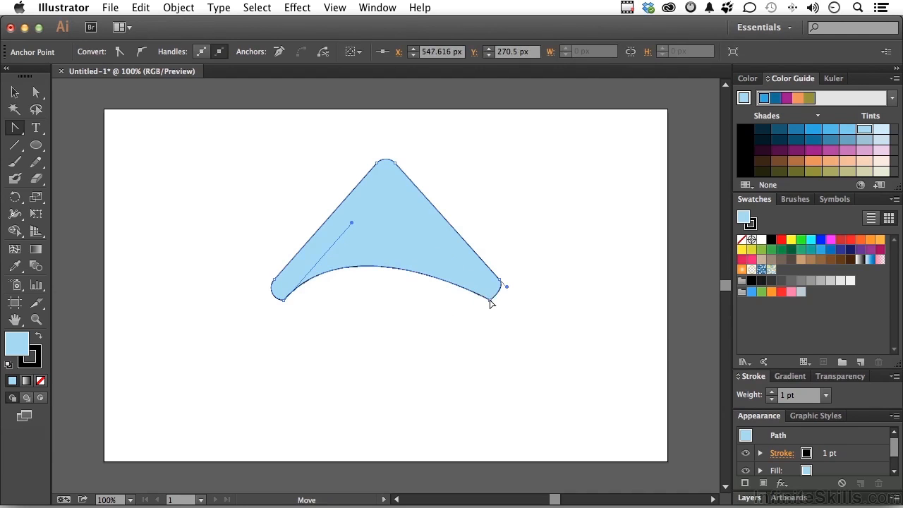
click(500, 280)
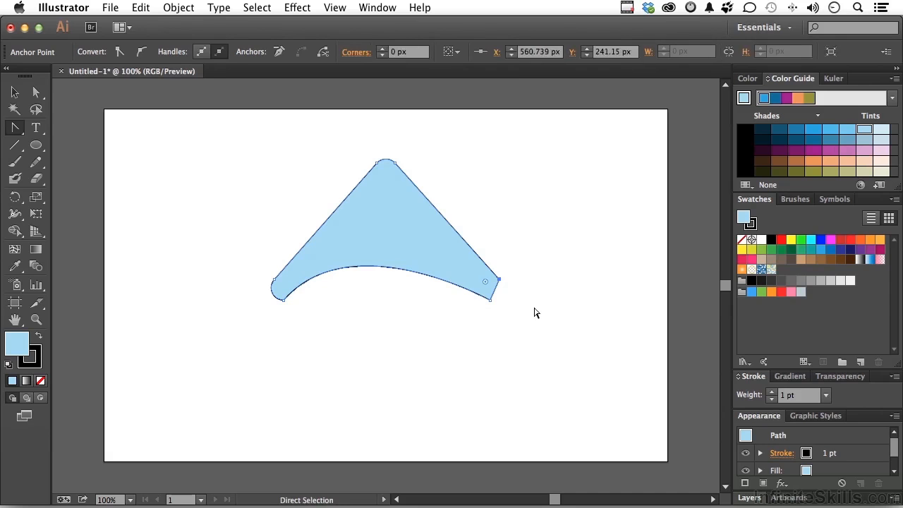
key(super+z)
key(super+z)
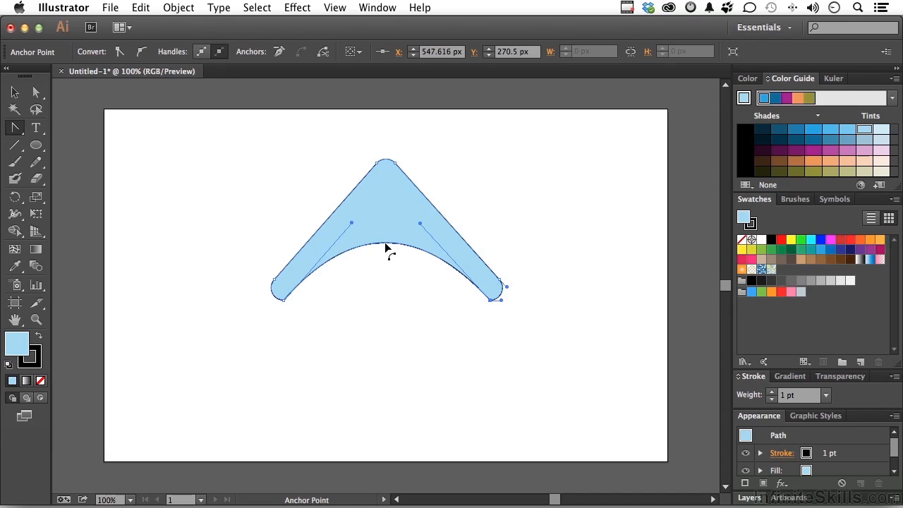
Flatten the triangle's arched bottom edge into a shallower arch, and clone that segment below the shape with its curve bent downward.
drag(386, 244, 386, 281)
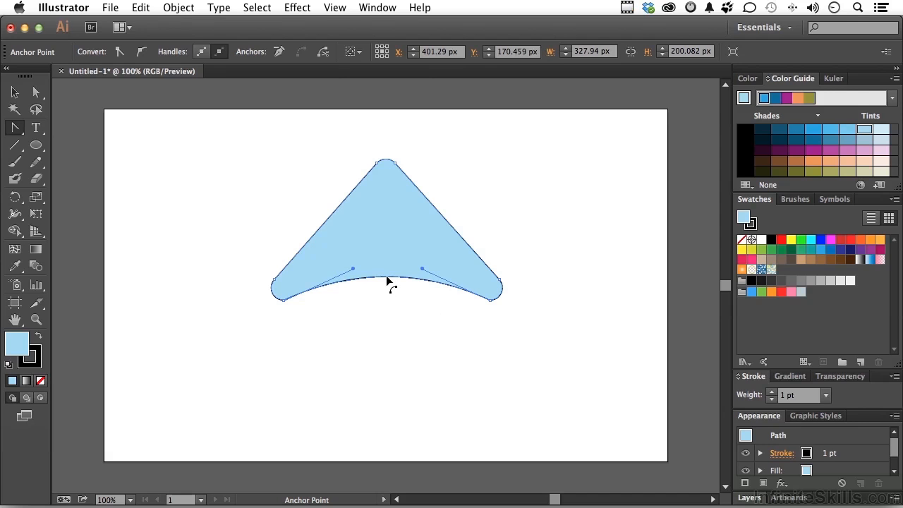
drag(387, 281, 386, 383)
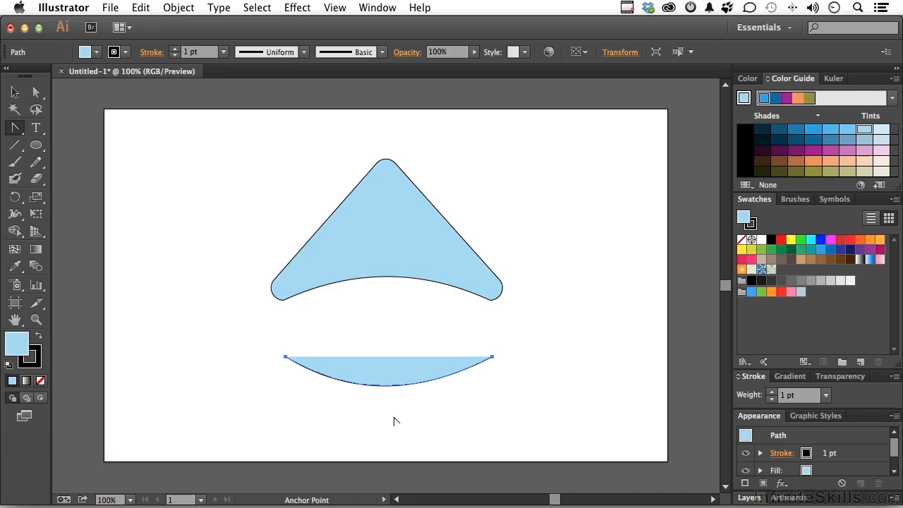
Show the Pen tool variants to switch from the Anchor Point tool to the Pen tool.
click(16, 128)
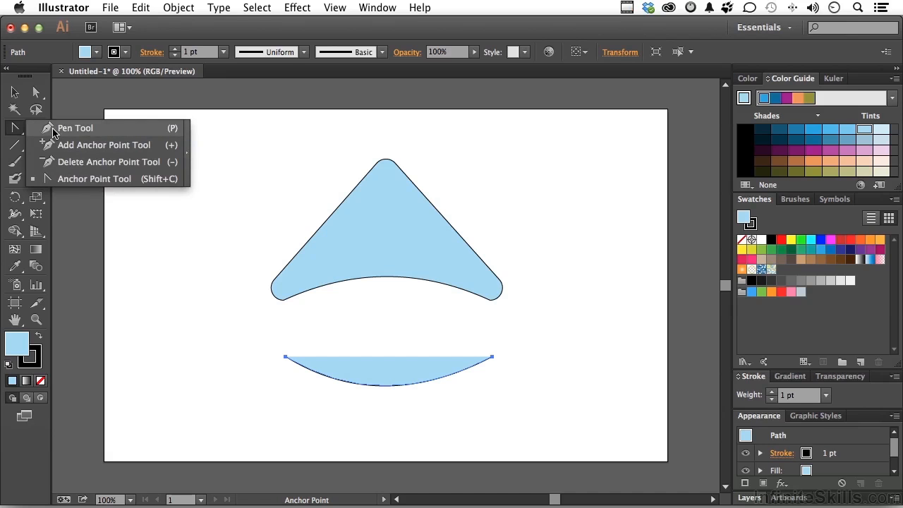